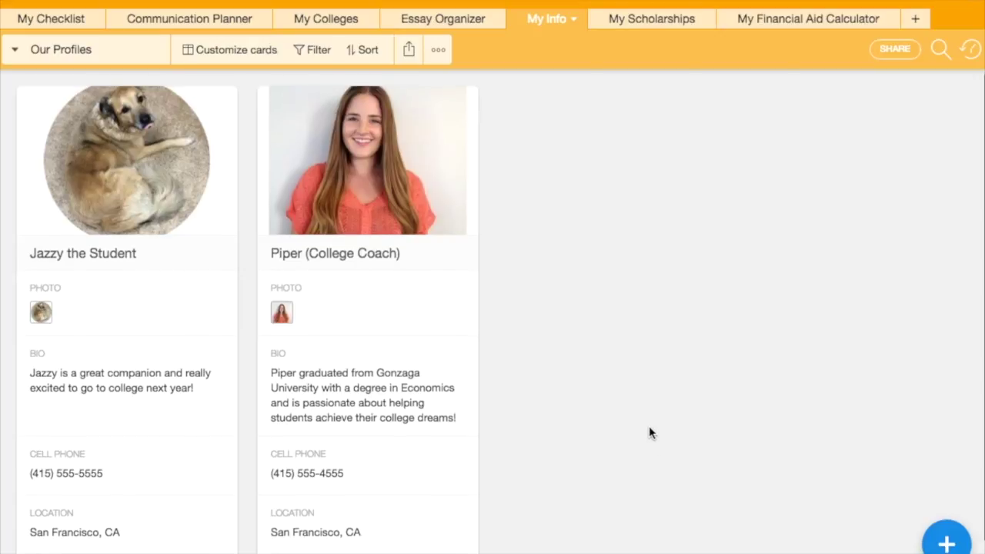
- Scroll through the Our Profiles cards for the student and the college coach
{"action": "scroll", "coordinate": [649, 427], "scroll_direction": "down", "scroll_amount": 2}
{"action": "scroll", "coordinate": [649, 432], "scroll_direction": "up", "scroll_amount": 2}
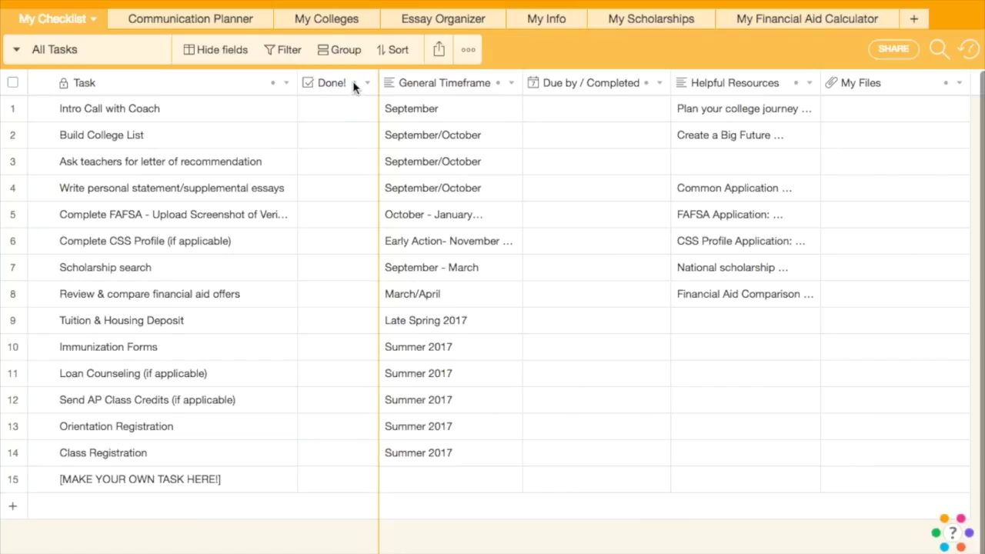
- Read the Build College List task's full Helpful Resources text, then close it
{"action": "mouse_move", "coordinate": [355, 86]}
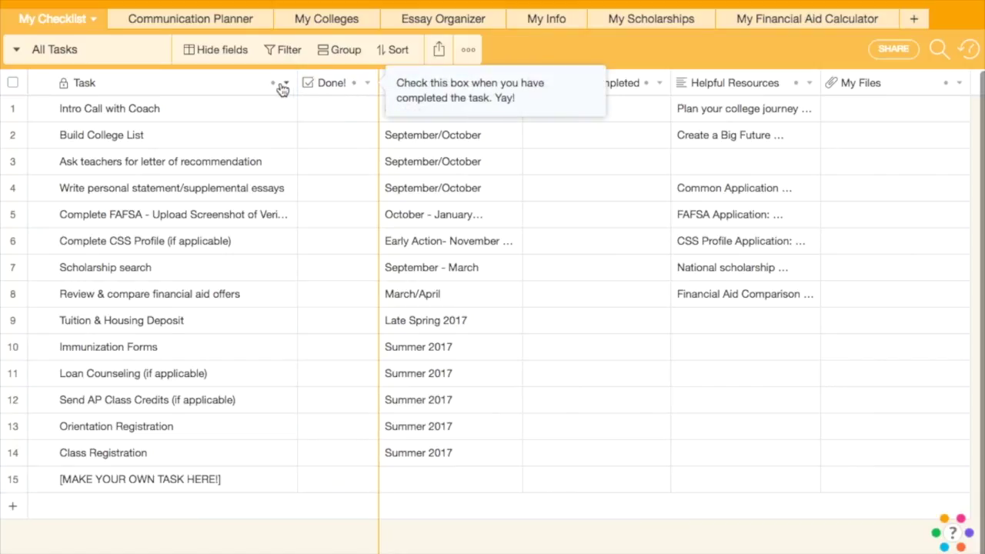
{"action": "mouse_move", "coordinate": [275, 88]}
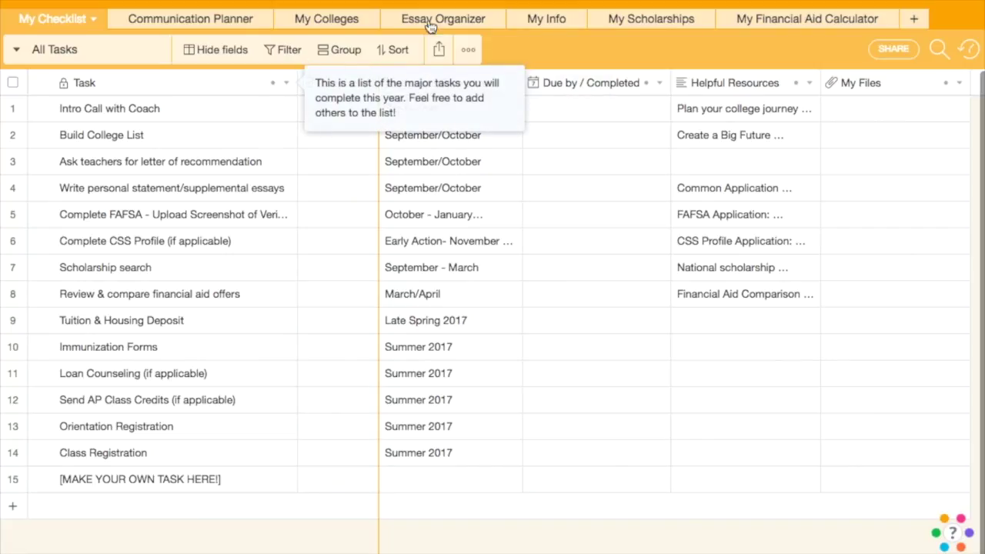
{"action": "left_click", "coordinate": [714, 136]}
{"action": "left_click", "coordinate": [803, 137]}
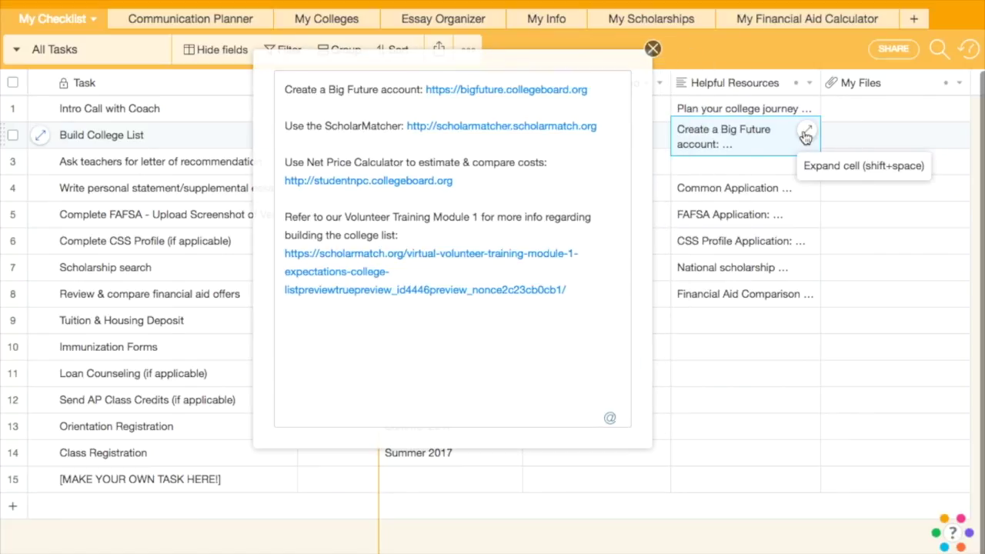
{"action": "left_click", "coordinate": [652, 51]}
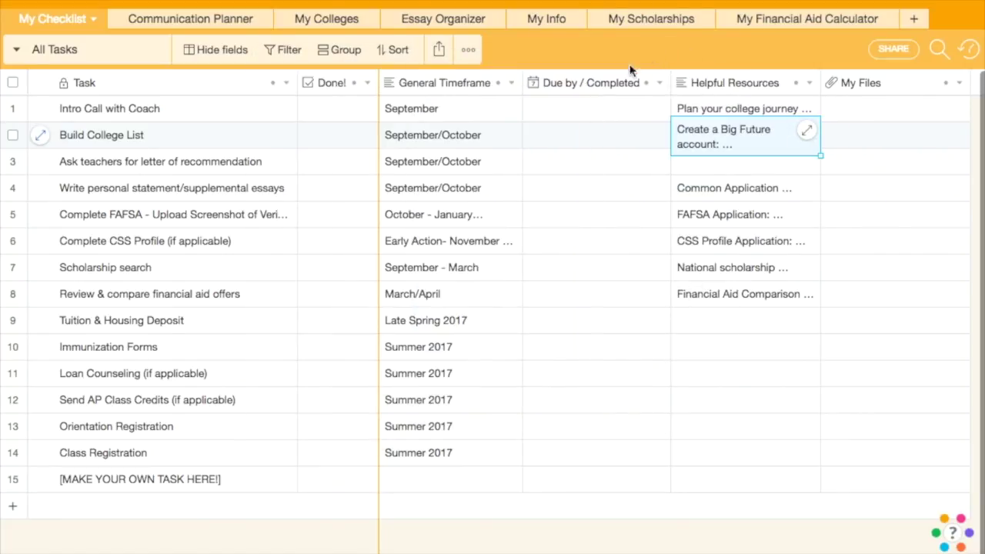
- Set Intro Call with Coach due 9/19/2016 and the recommendation-letter task due 9/22/2016
{"action": "left_click", "coordinate": [590, 107]}
{"action": "left_click", "coordinate": [589, 108]}
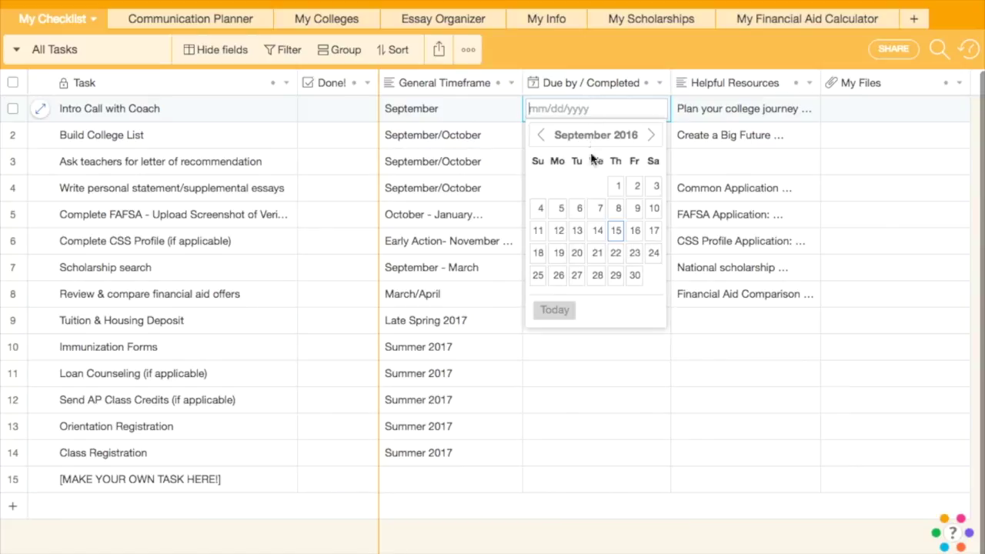
{"action": "left_click", "coordinate": [558, 253]}
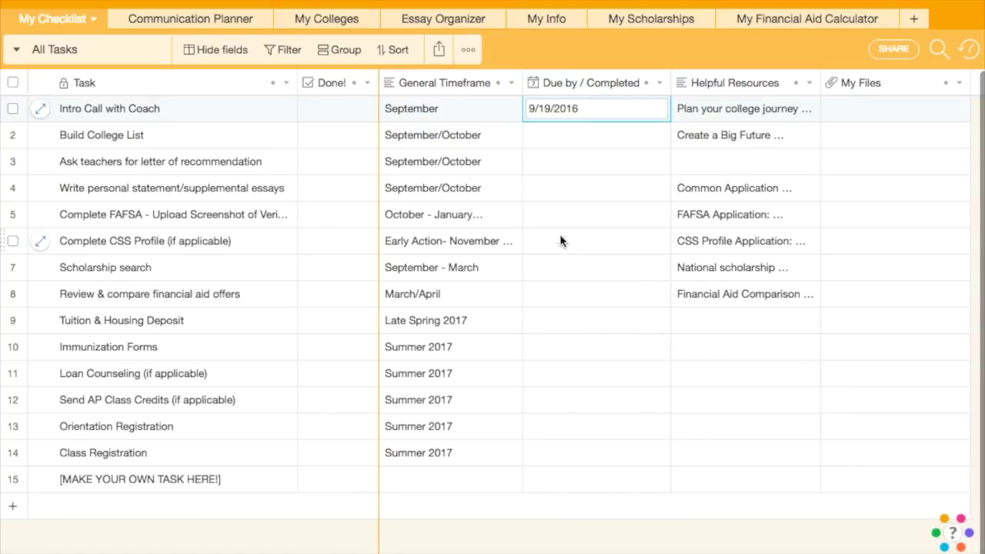
{"action": "left_click", "coordinate": [556, 161]}
{"action": "left_click", "coordinate": [555, 161]}
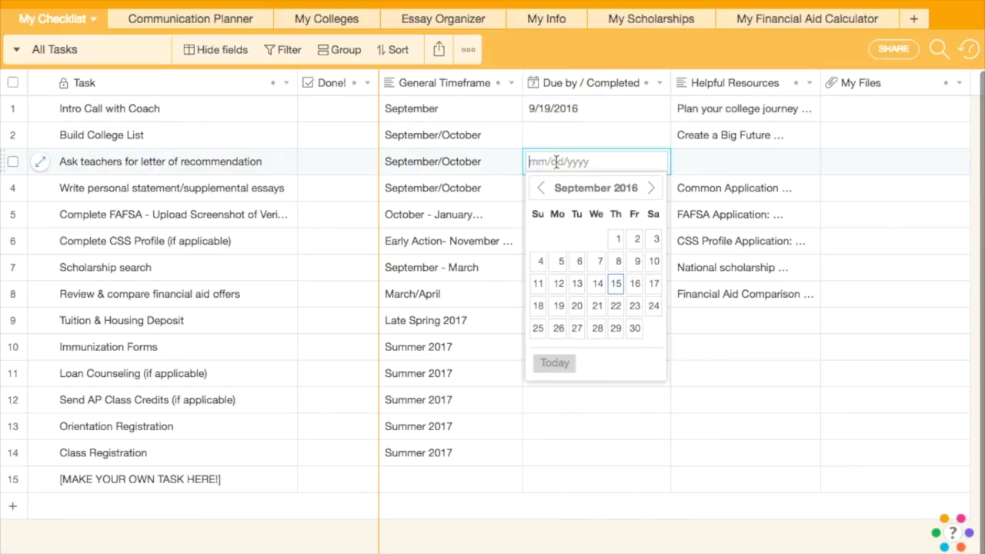
{"action": "left_click", "coordinate": [615, 305]}
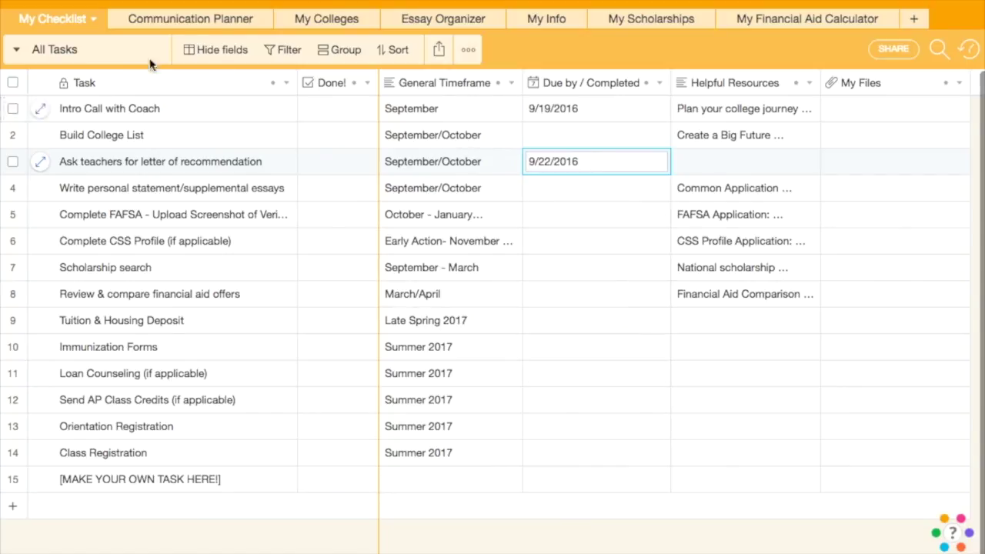
- Switch the checklist to the Due Next 7 Days view
{"action": "left_click", "coordinate": [17, 51]}
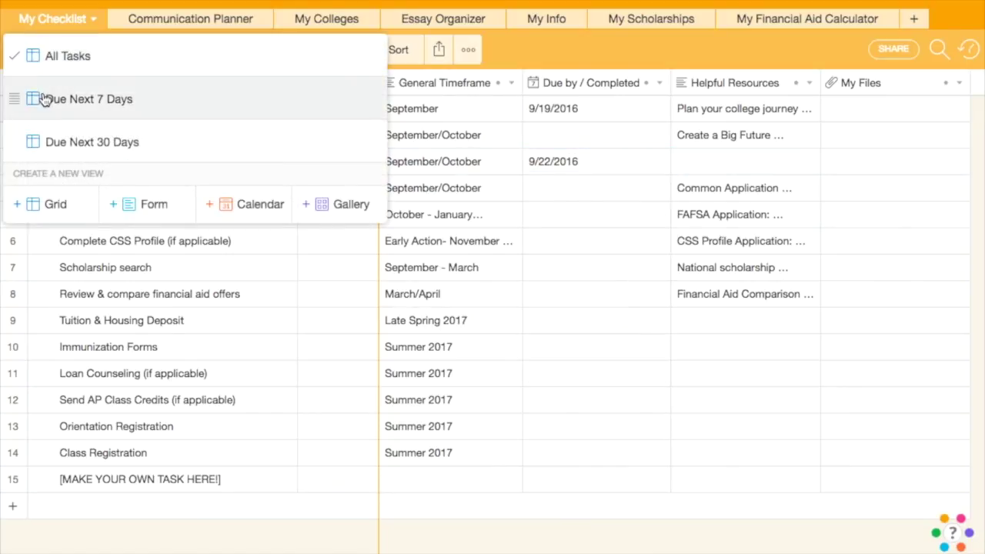
{"action": "left_click", "coordinate": [44, 99]}
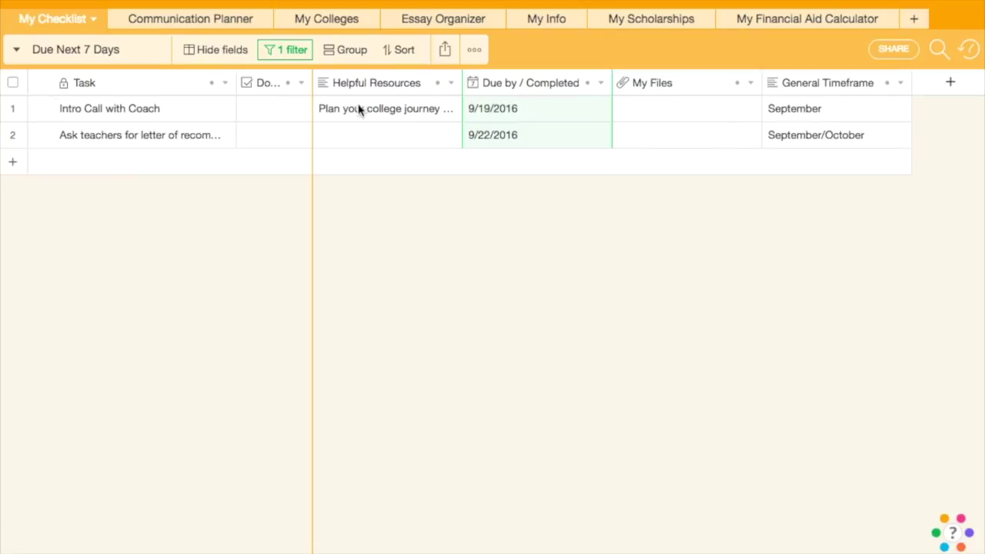
{"action": "left_click", "coordinate": [16, 53]}
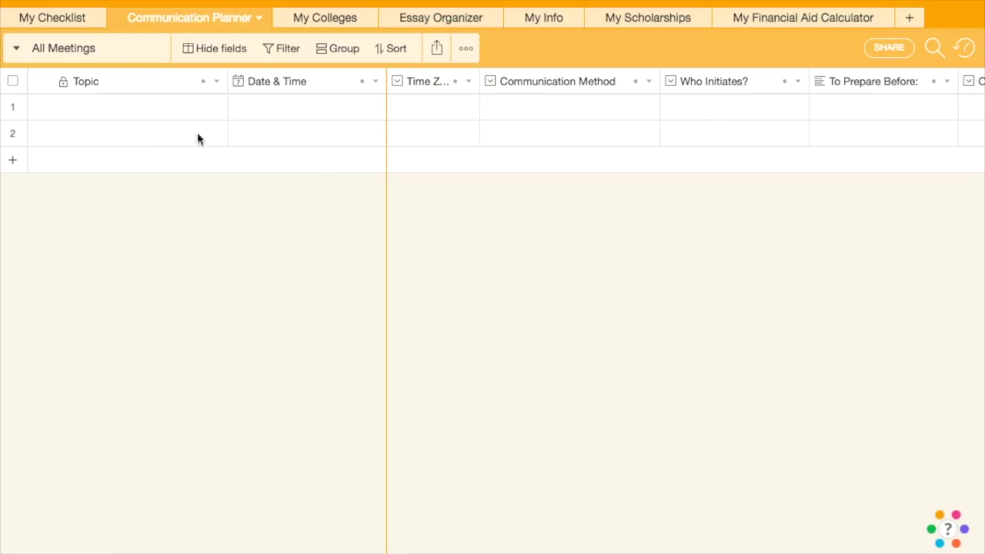
- Add an Intro Call meeting dated 9/19/2016 at 10:30am
{"action": "double_click", "coordinate": [71, 106]}
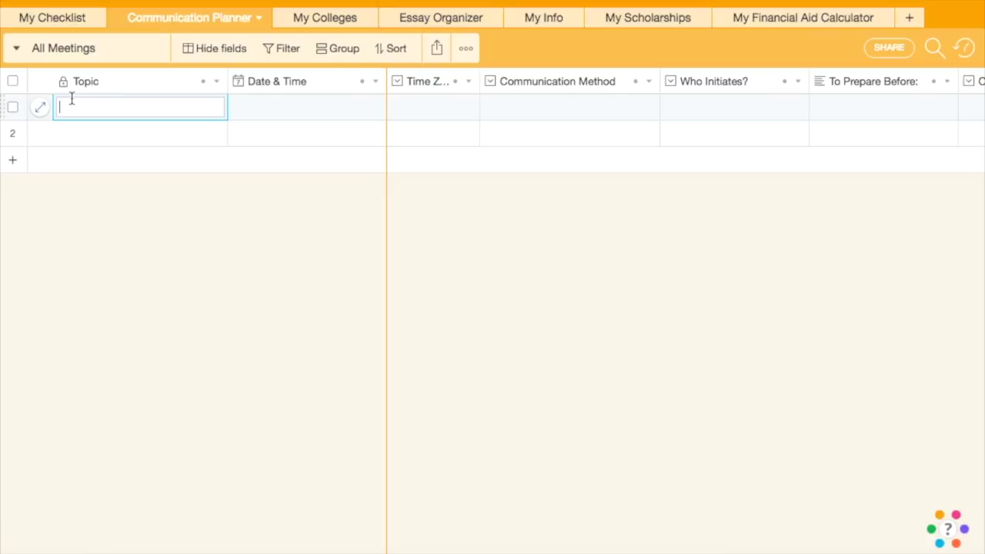
{"action": "type", "text": "Intro Call"}
{"action": "left_click", "coordinate": [260, 109]}
{"action": "left_click", "coordinate": [259, 109]}
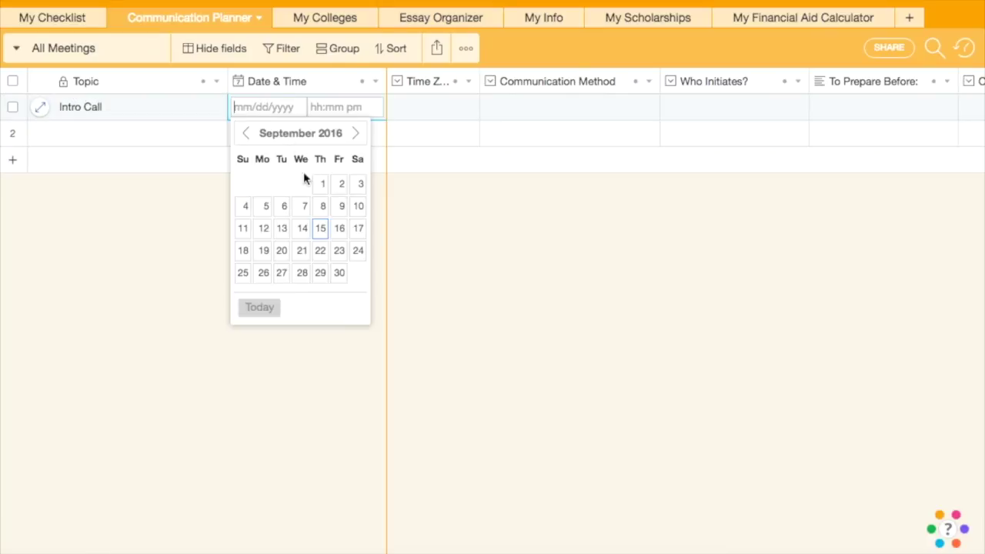
{"action": "left_click", "coordinate": [264, 254]}
{"action": "left_click", "coordinate": [347, 107]}
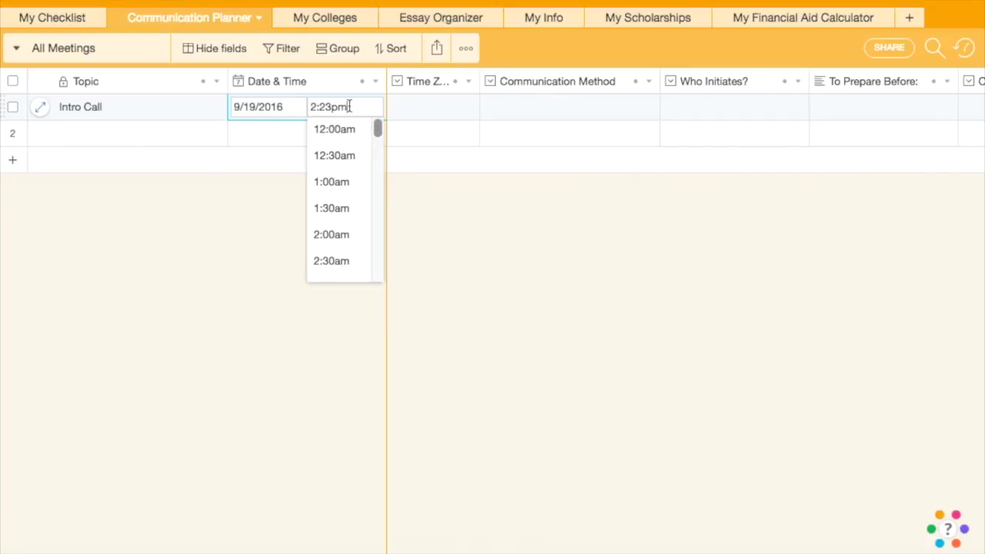
{"action": "scroll", "coordinate": [345, 249], "scroll_direction": "down", "scroll_amount": 6}
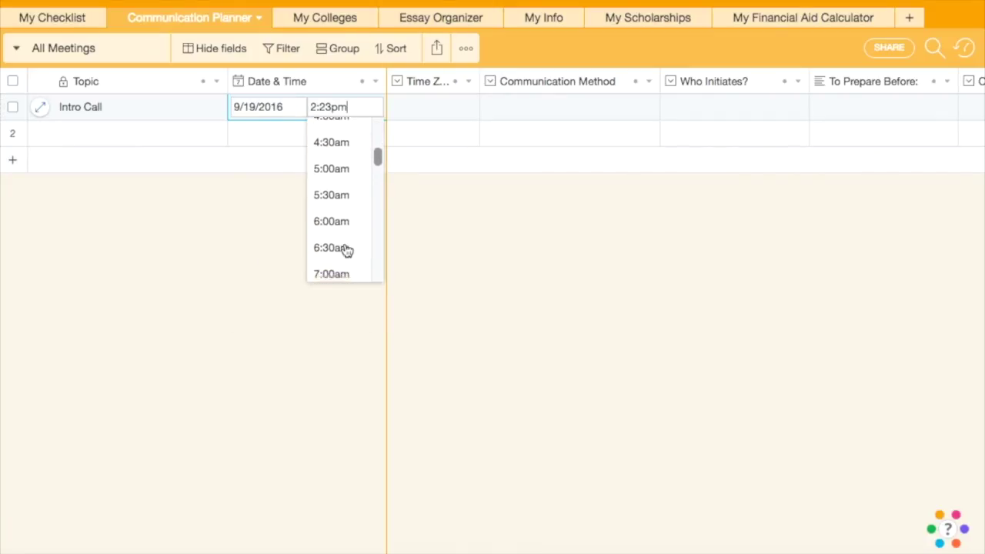
{"action": "left_click", "coordinate": [343, 226]}
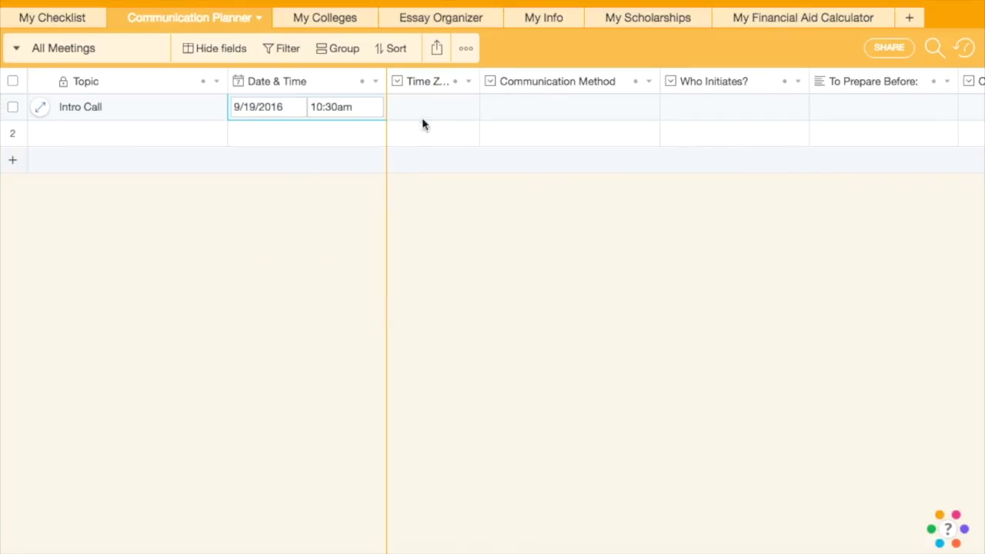
- Set the Intro Call's time zone to PST and the Coach as initiator
{"action": "double_click", "coordinate": [432, 116]}
{"action": "left_click", "coordinate": [427, 160]}
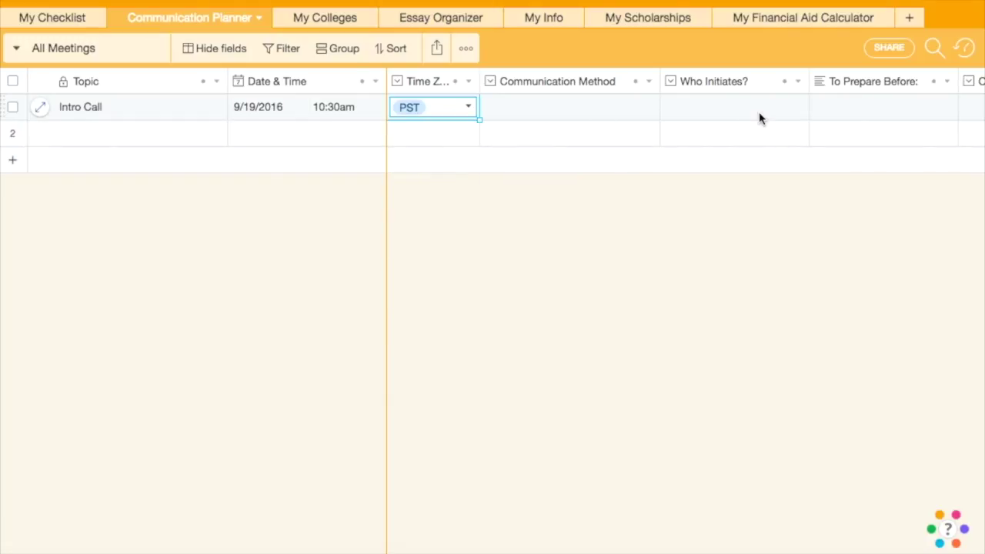
{"action": "left_click", "coordinate": [759, 116]}
{"action": "left_click", "coordinate": [760, 117]}
{"action": "left_click", "coordinate": [724, 164]}
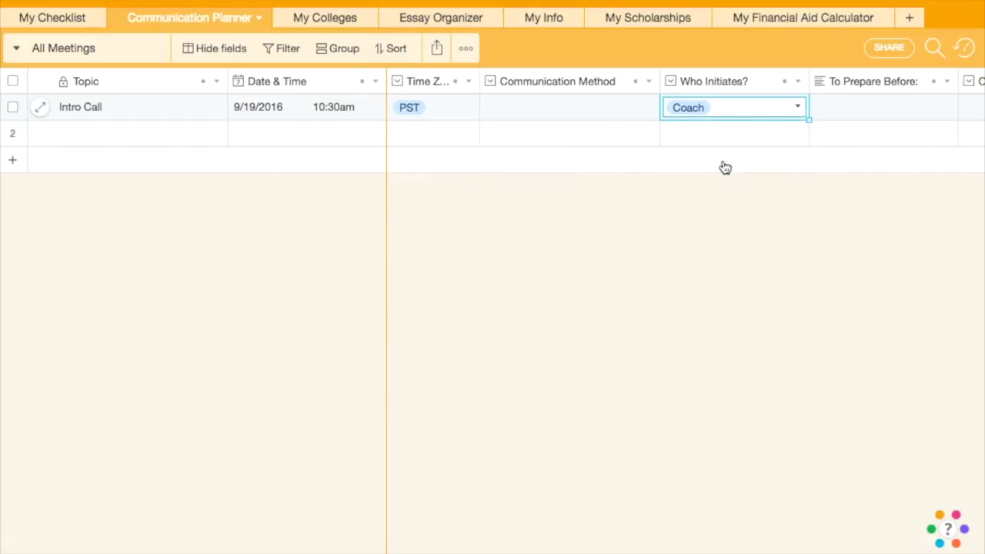
{"action": "left_click", "coordinate": [80, 51]}
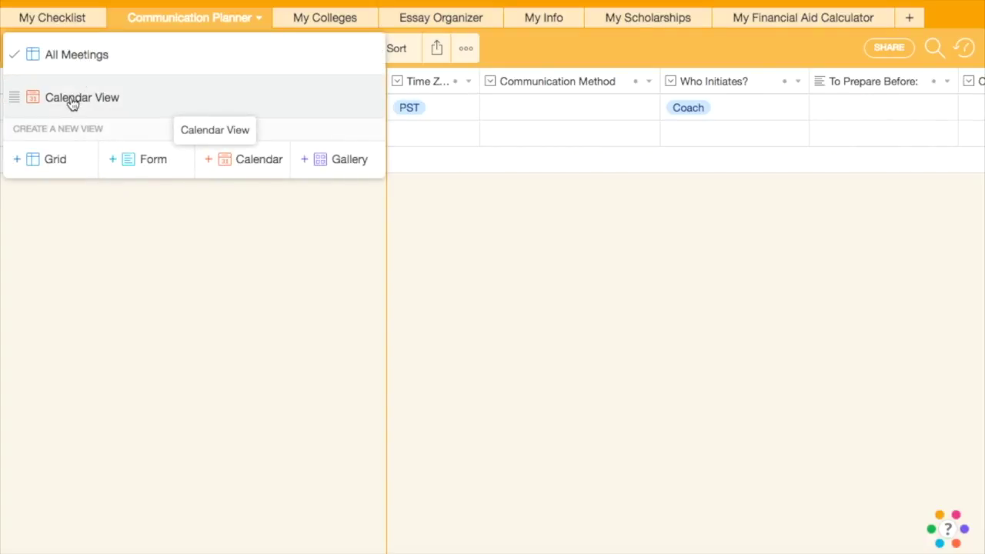
- Show the meetings in Calendar View and open the Intro Call event's details
{"action": "left_click", "coordinate": [72, 100]}
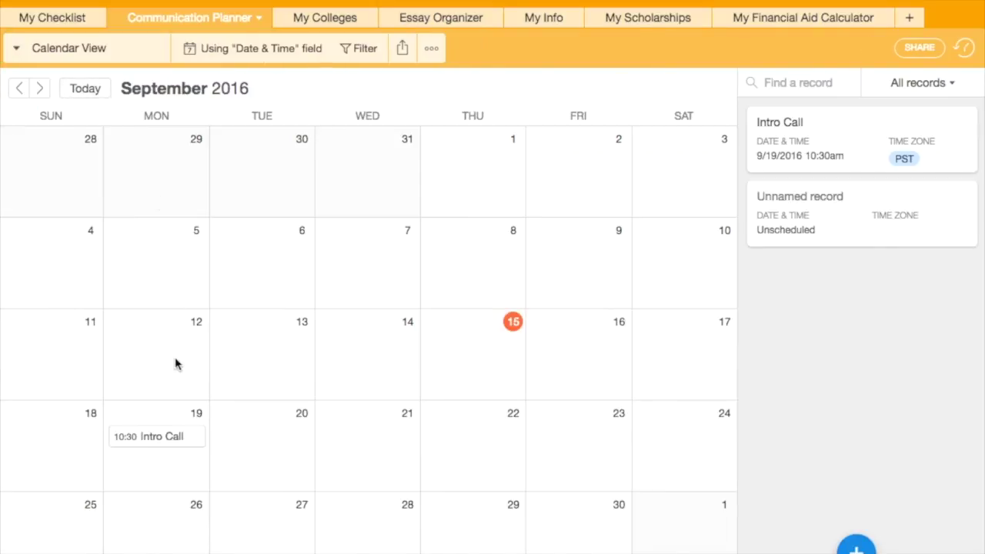
{"action": "left_click", "coordinate": [163, 438]}
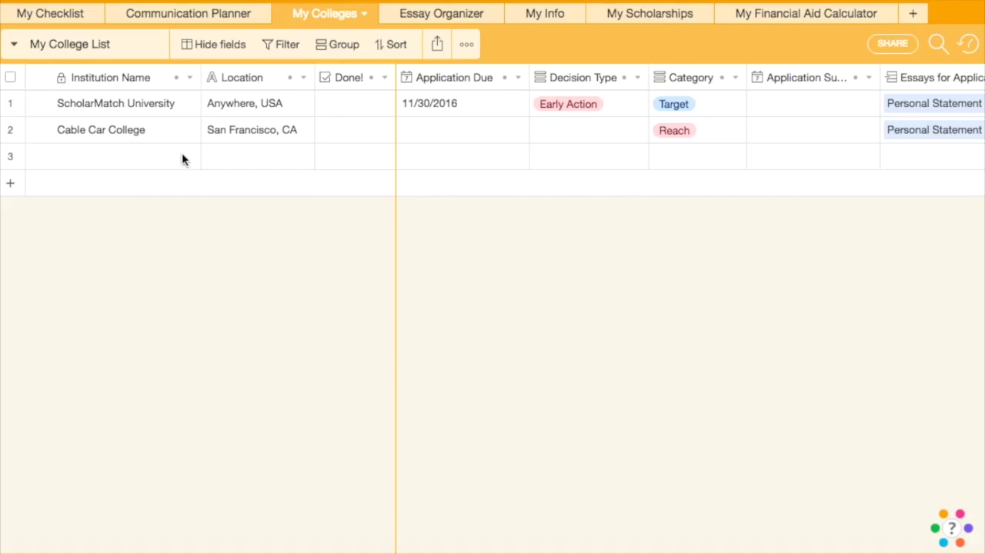
- Add a third college, Any College, located in Any Town, USA
{"action": "double_click", "coordinate": [156, 160]}
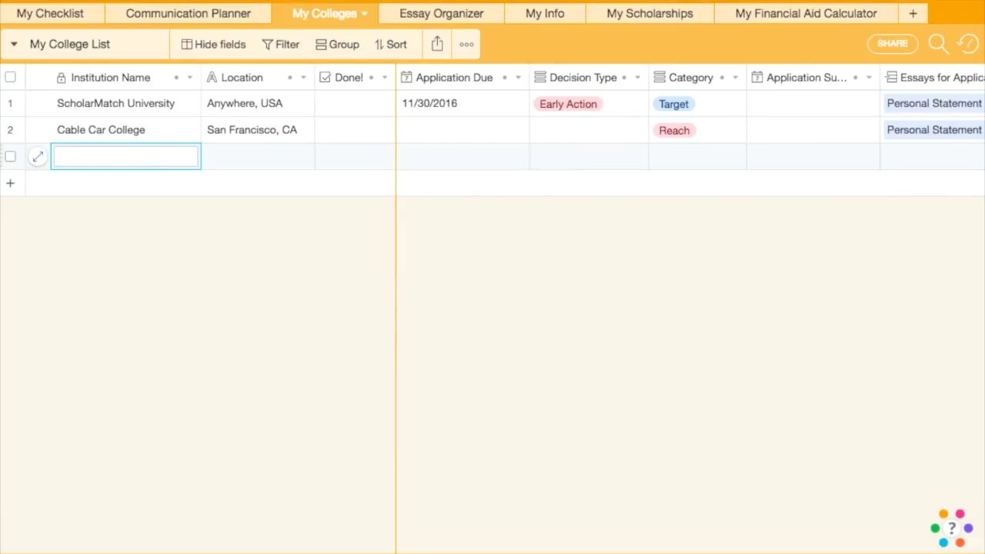
{"action": "type", "text": "Any College"}
{"action": "double_click", "coordinate": [254, 151]}
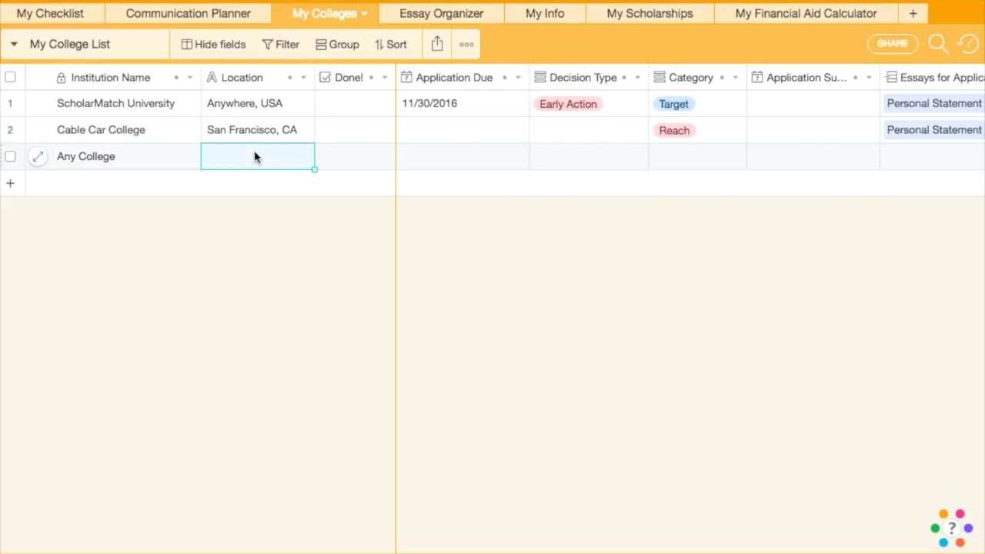
{"action": "type", "text": "Any Town, USA"}
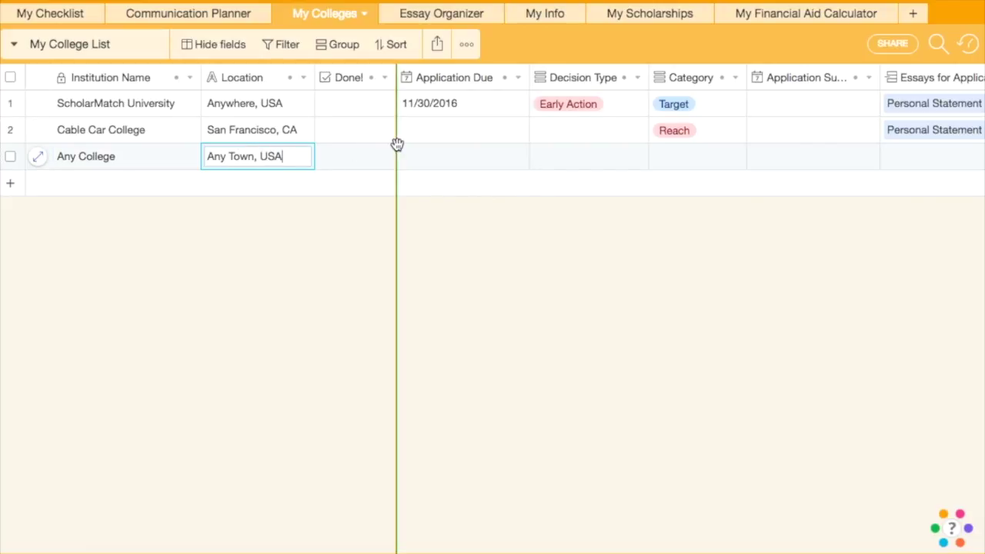
- Set Any College's application due date to 11/30/2016 and its category to Likely
{"action": "left_click", "coordinate": [451, 153]}
{"action": "left_click", "coordinate": [501, 158]}
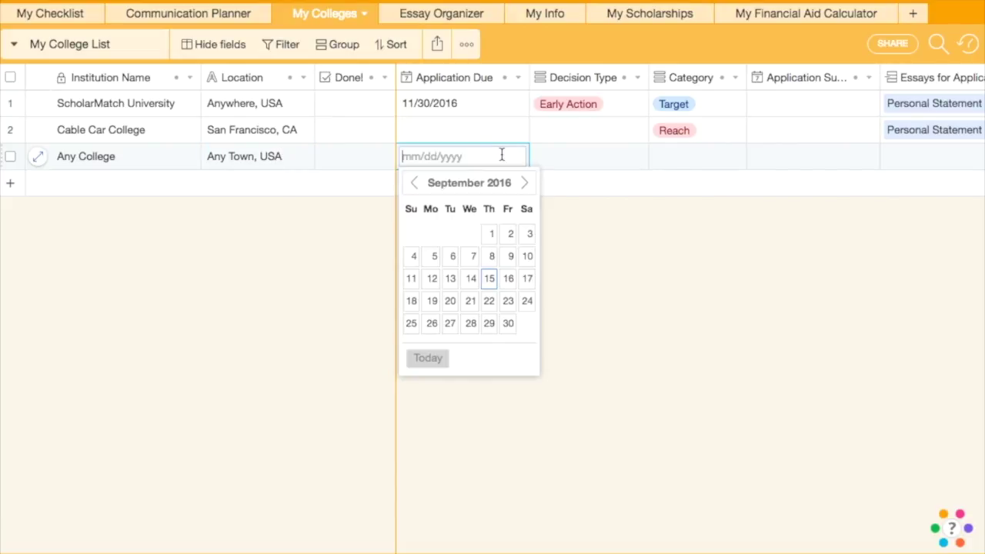
{"action": "left_click", "coordinate": [527, 186]}
{"action": "left_click", "coordinate": [528, 186]}
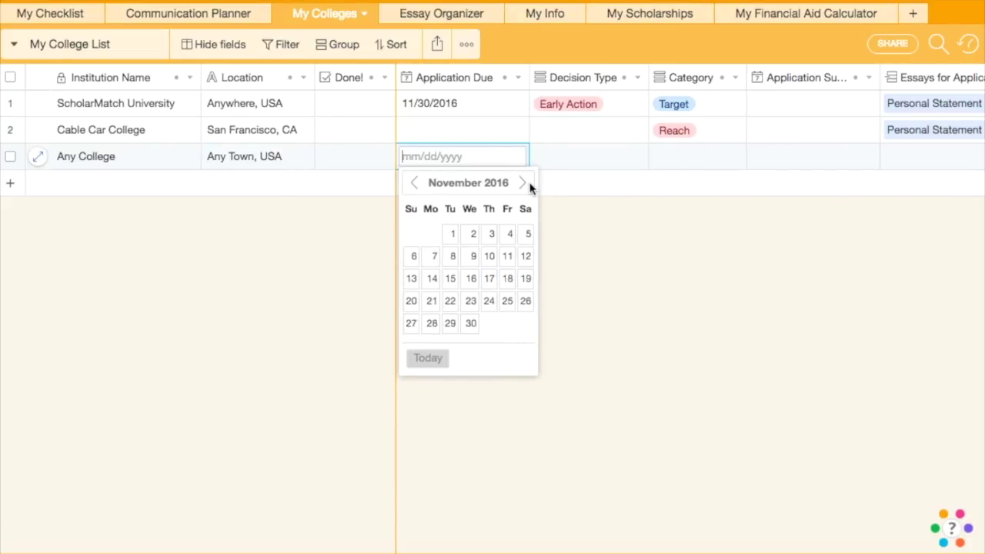
{"action": "left_click", "coordinate": [470, 323]}
{"action": "double_click", "coordinate": [657, 158]}
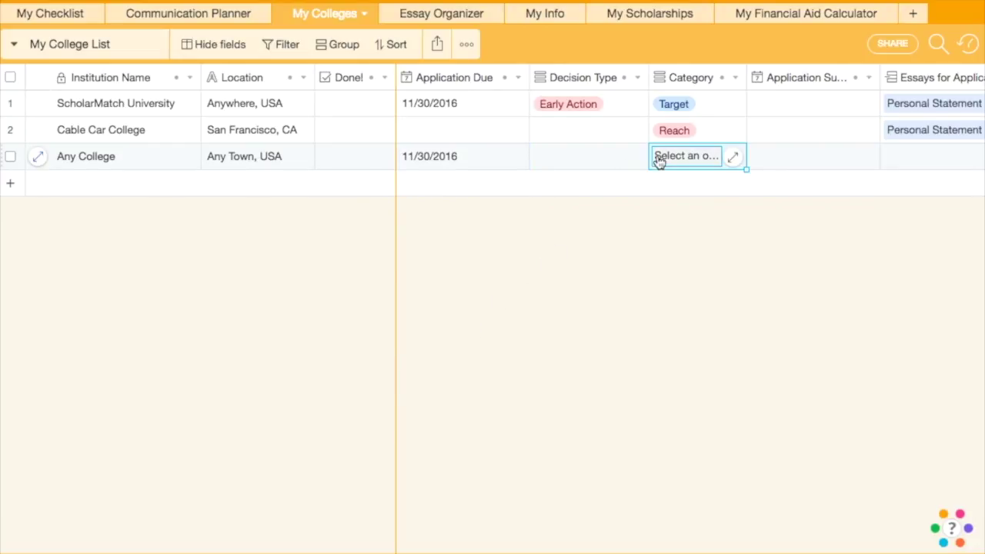
{"action": "left_click", "coordinate": [677, 232]}
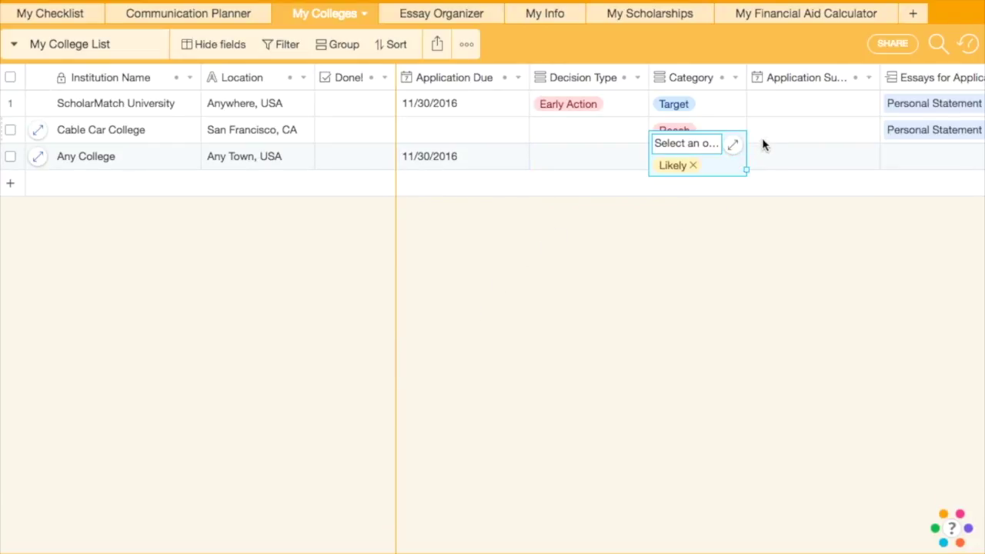
{"action": "left_click", "coordinate": [773, 155]}
{"action": "scroll", "coordinate": [774, 157], "scroll_direction": "right", "scroll_amount": 5}
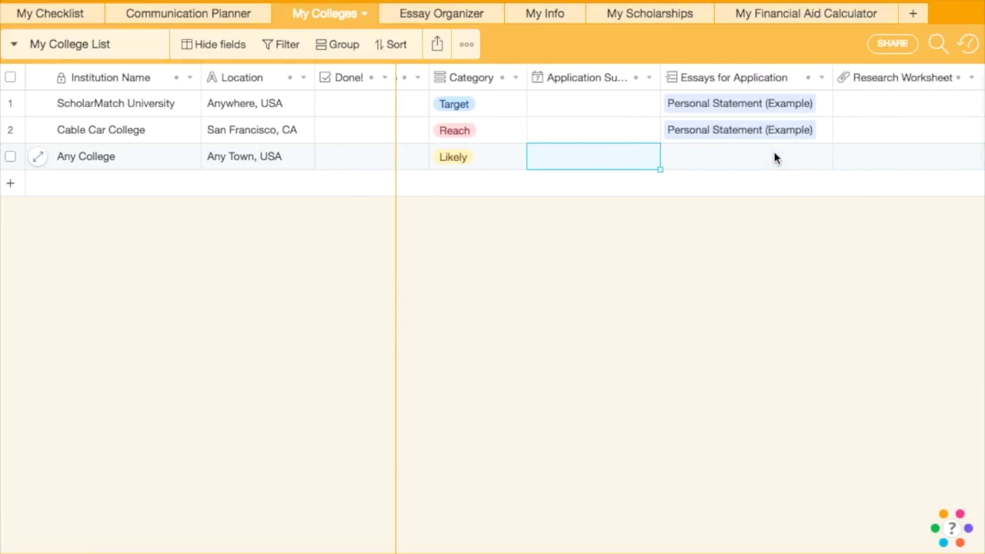
{"action": "scroll", "coordinate": [774, 157], "scroll_direction": "right", "scroll_amount": 2}
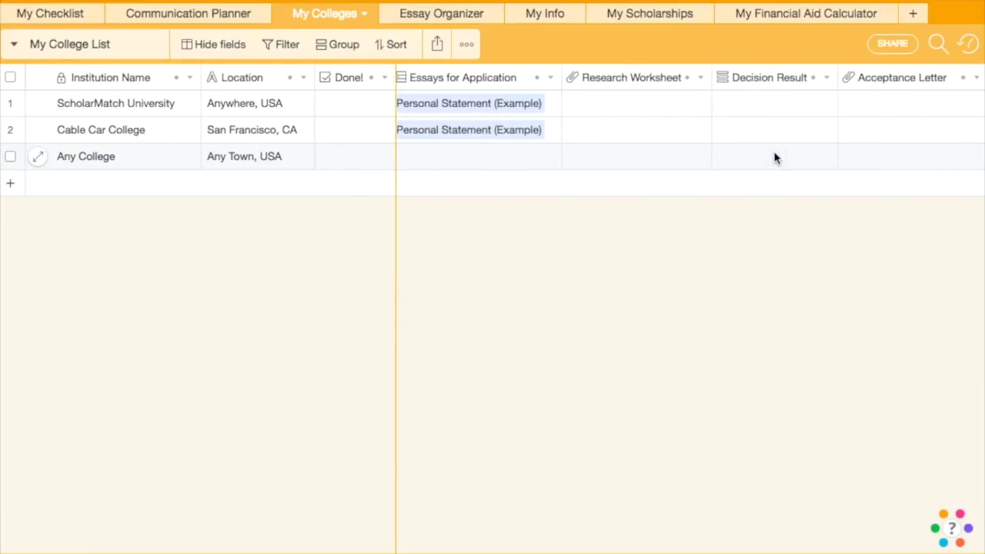
{"action": "scroll", "coordinate": [773, 151], "scroll_direction": "left", "scroll_amount": 7}
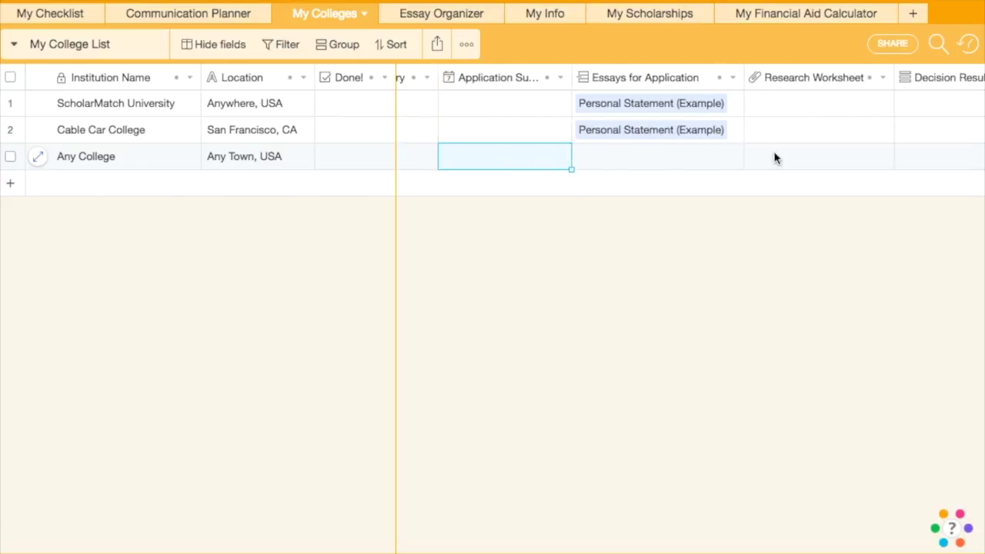
{"action": "scroll", "coordinate": [773, 157], "scroll_direction": "left", "scroll_amount": 1}
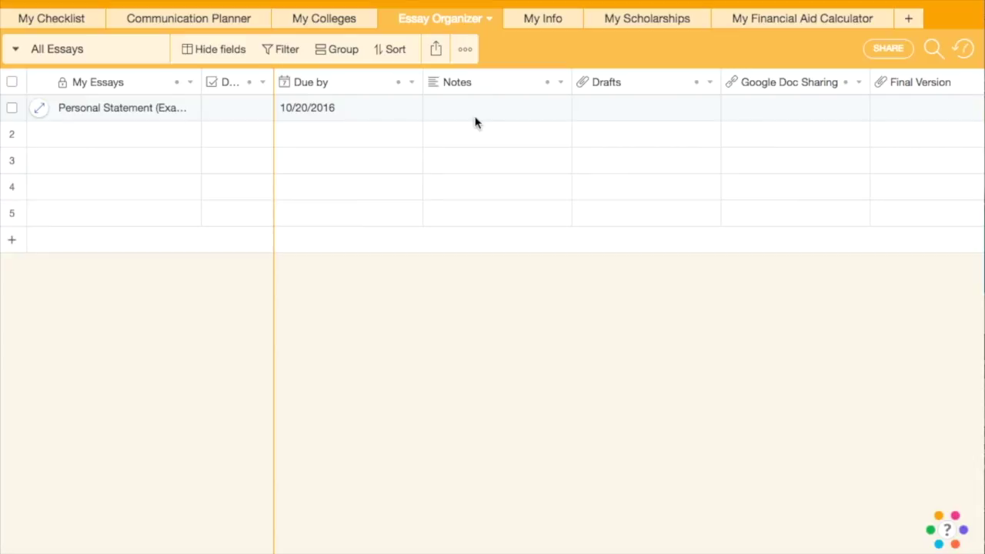
- Attach the essay file as the Personal Statement's Final Version
{"action": "scroll", "coordinate": [474, 121], "scroll_direction": "right", "scroll_amount": 3}
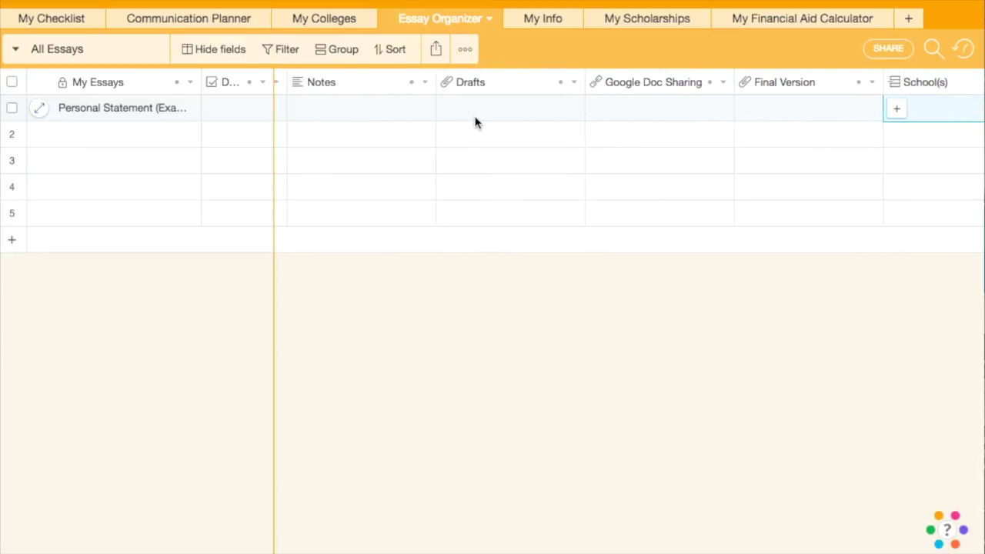
{"action": "scroll", "coordinate": [475, 121], "scroll_direction": "right", "scroll_amount": 3}
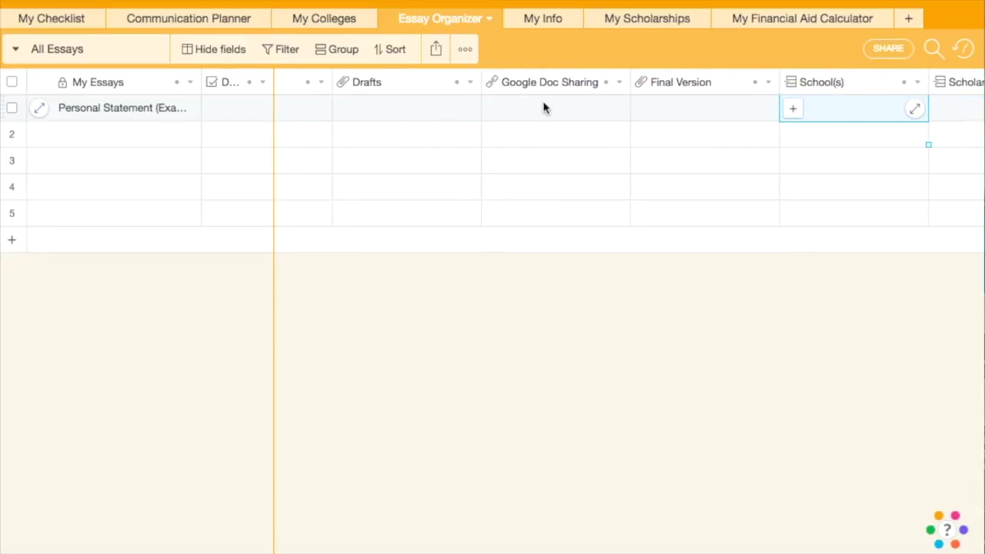
{"action": "left_click", "coordinate": [708, 105]}
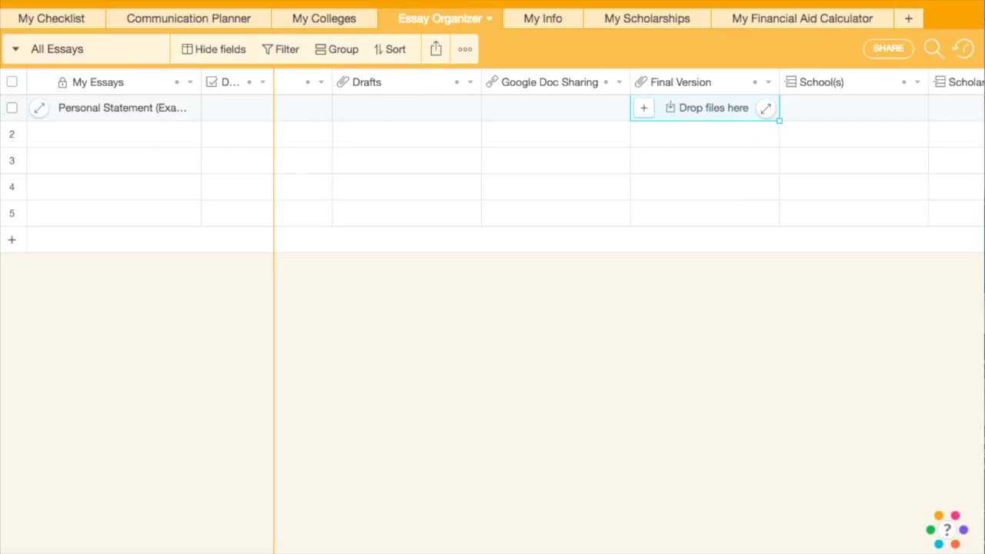
{"action": "left_click_drag", "start_coordinate": [708, 187], "coordinate": [644, 105]}
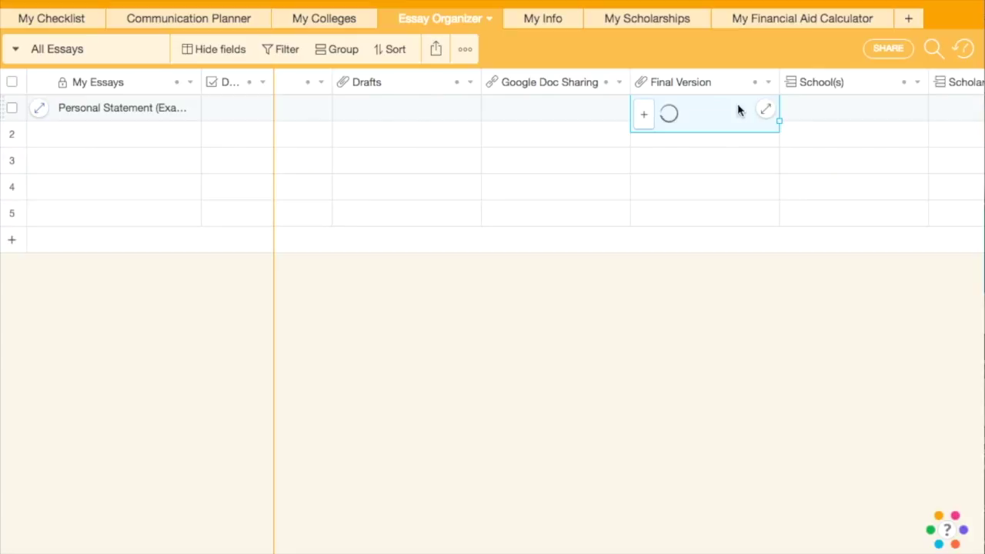
- Link the essay to ScholarMatch University and Cable Car College
{"action": "left_click", "coordinate": [808, 109]}
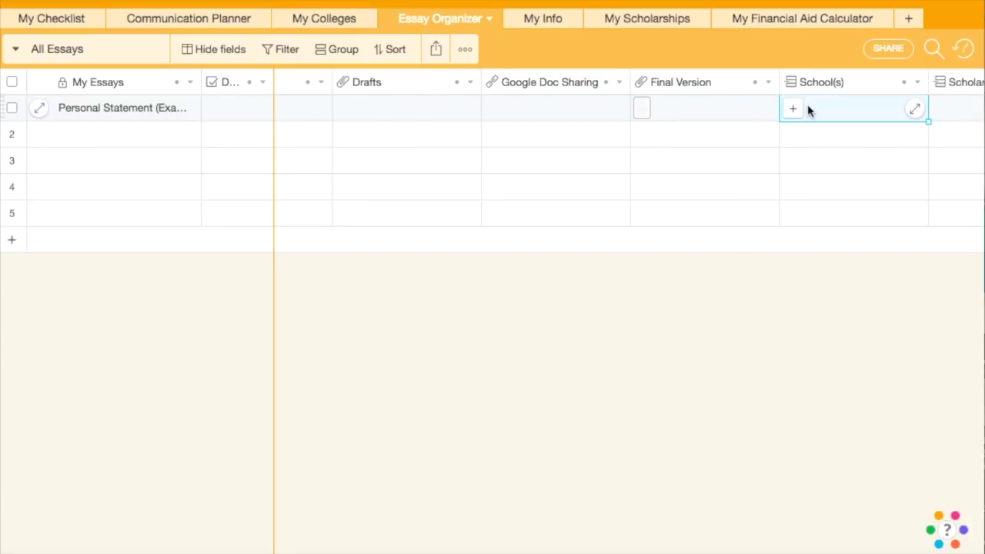
{"action": "left_click", "coordinate": [794, 109]}
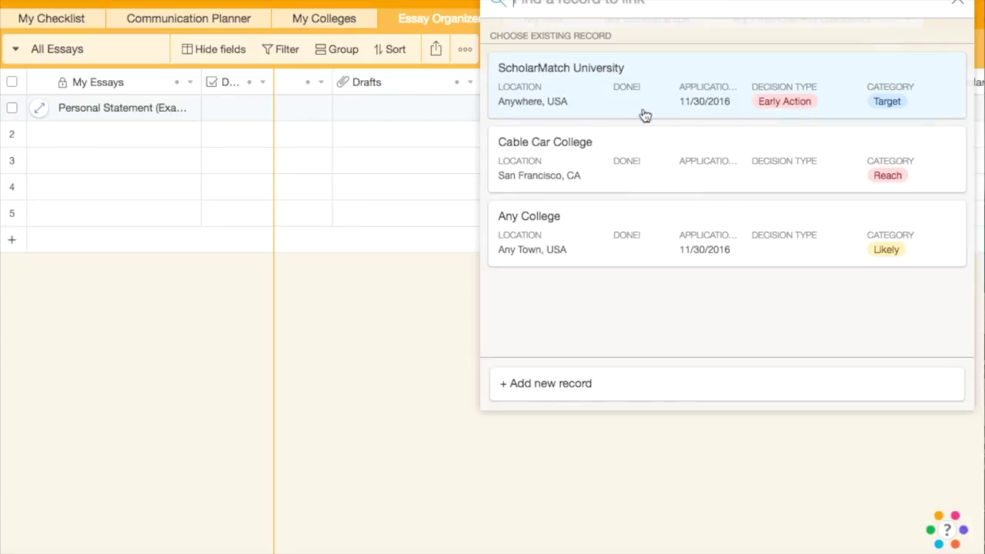
{"action": "left_click", "coordinate": [586, 107]}
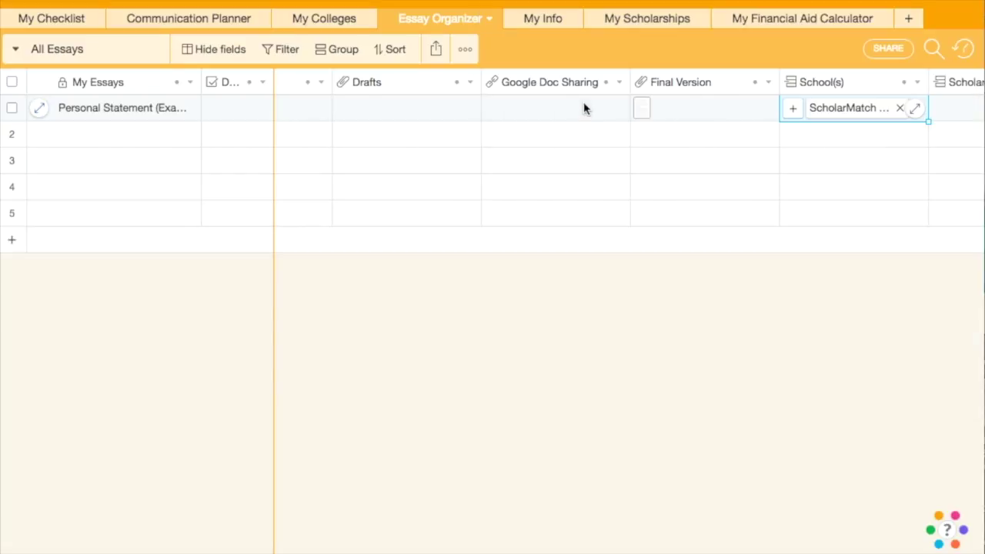
{"action": "left_click", "coordinate": [794, 110]}
{"action": "left_click", "coordinate": [640, 101]}
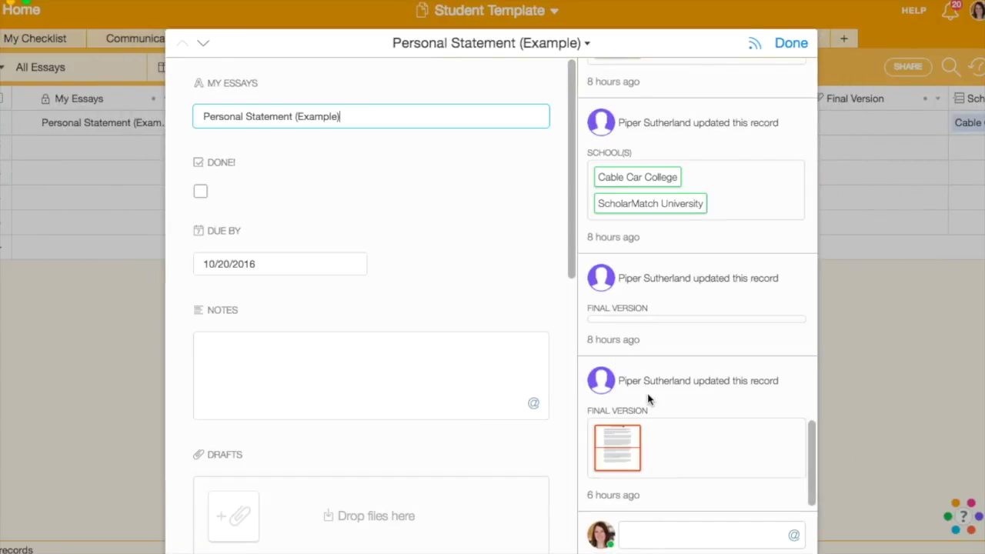
- Post a comment mentioning the collaborator: 'Great job on this essay! ... let's chat on Tuesday'
{"action": "left_click", "coordinate": [635, 533]}
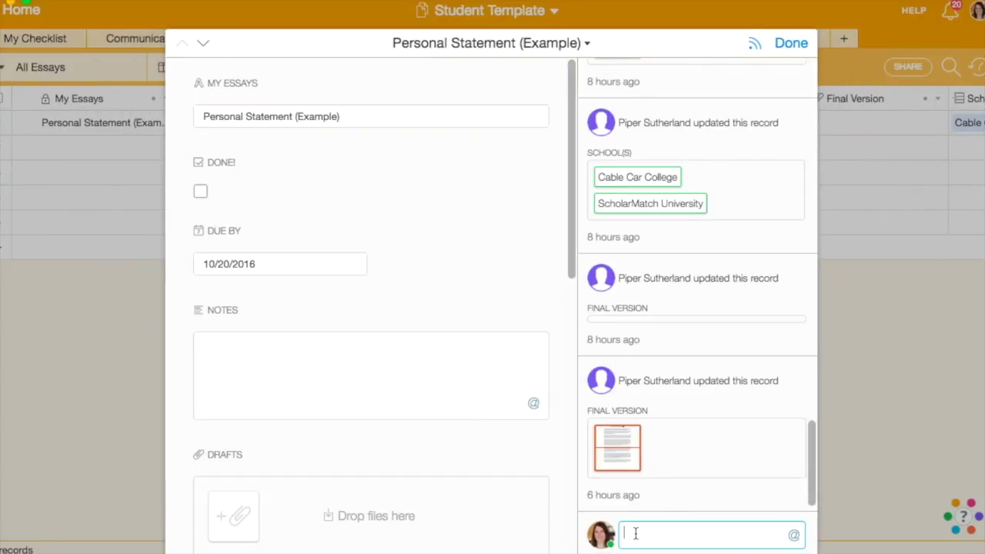
{"action": "type", "text": "@pip"}
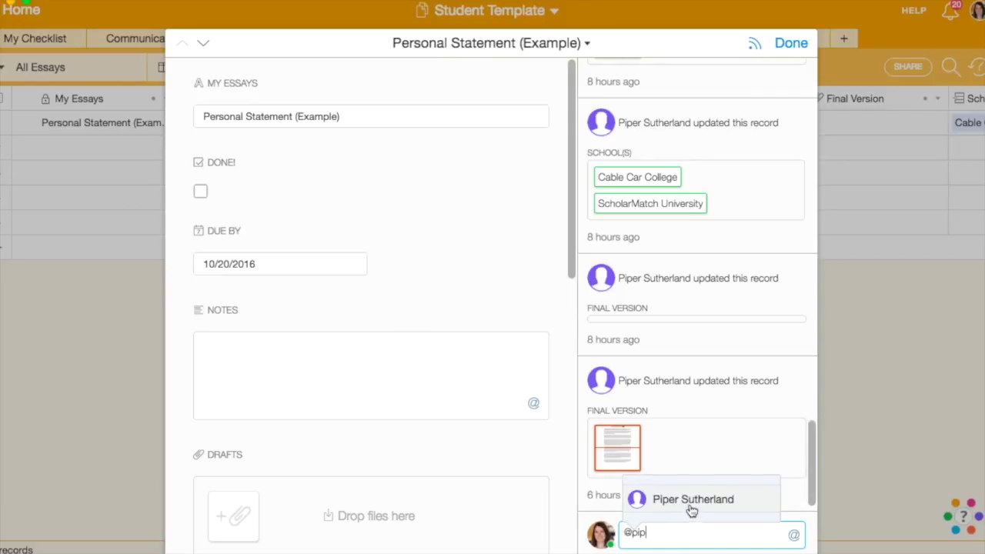
{"action": "left_click", "coordinate": [689, 507]}
{"action": "type", "text": "Great"}
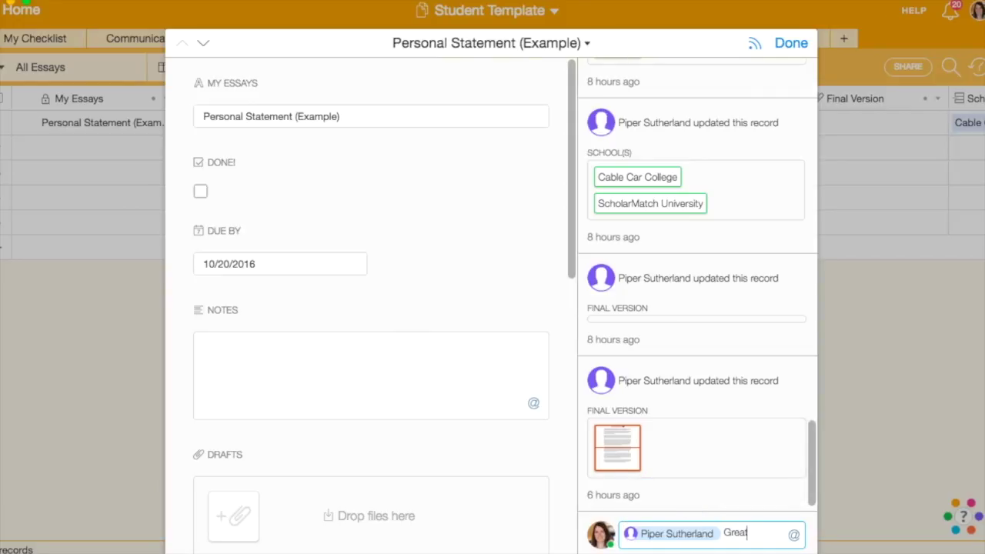
{"action": "type", "text": " job on this essay"}
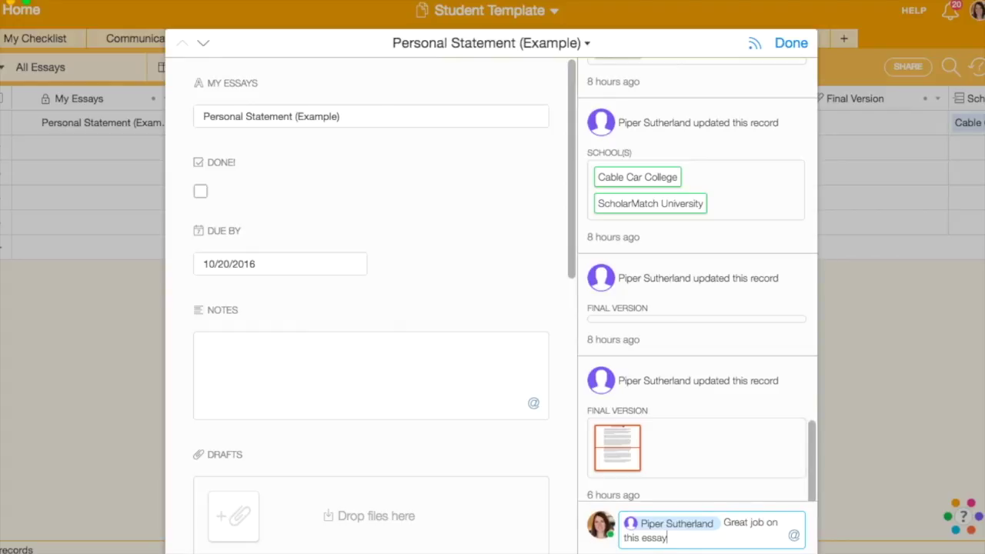
{"action": "type", "text": "! It has really come a long way, "}
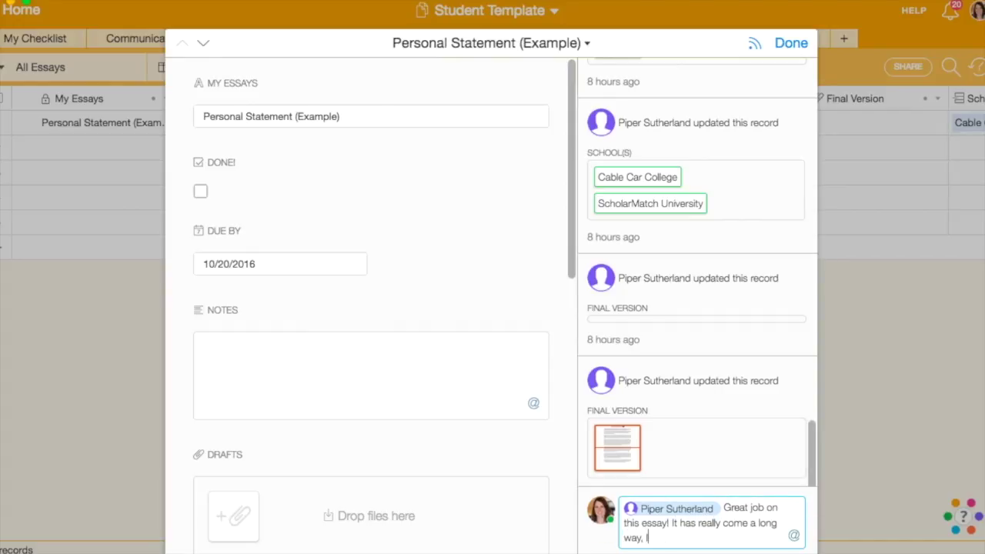
{"action": "type", "text": "let's chat on Tuesday. :)"}
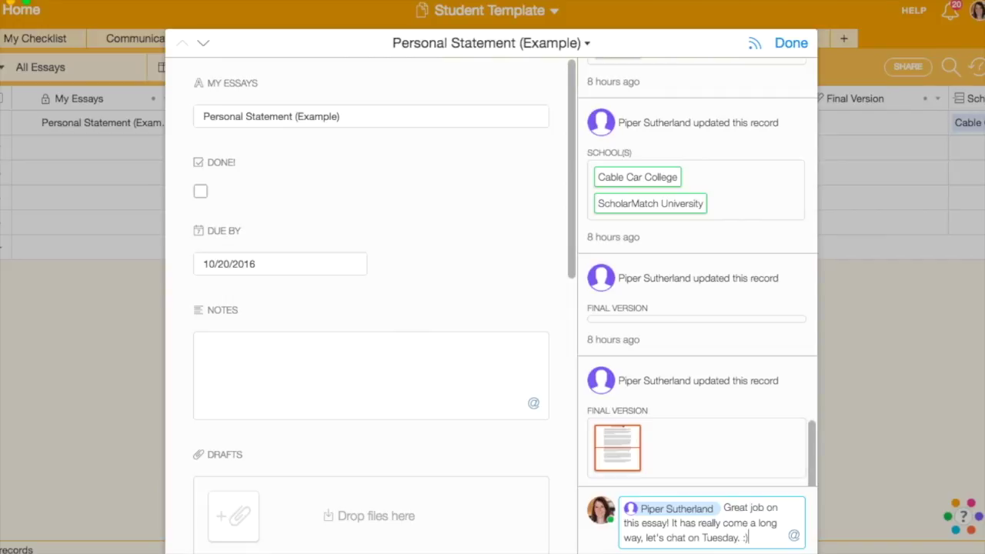
{"action": "key", "text": "Return"}
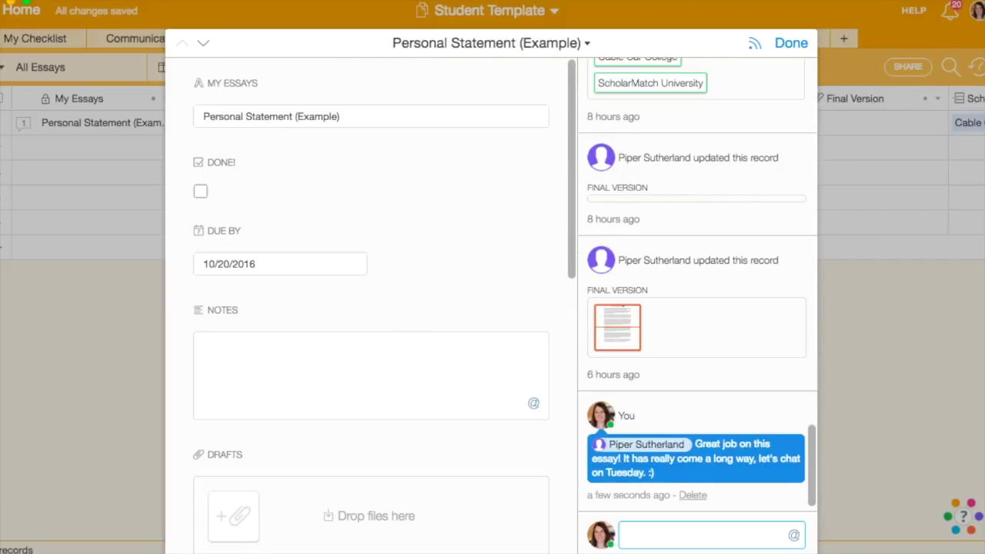
- Close the expanded Personal Statement record to return to the Essay Organizer grid
{"action": "left_click", "coordinate": [793, 46]}
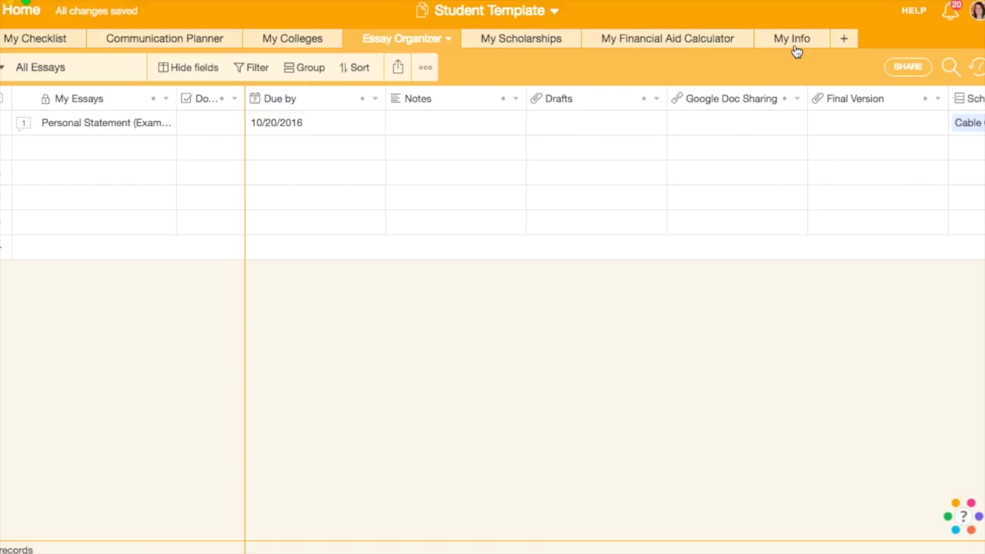